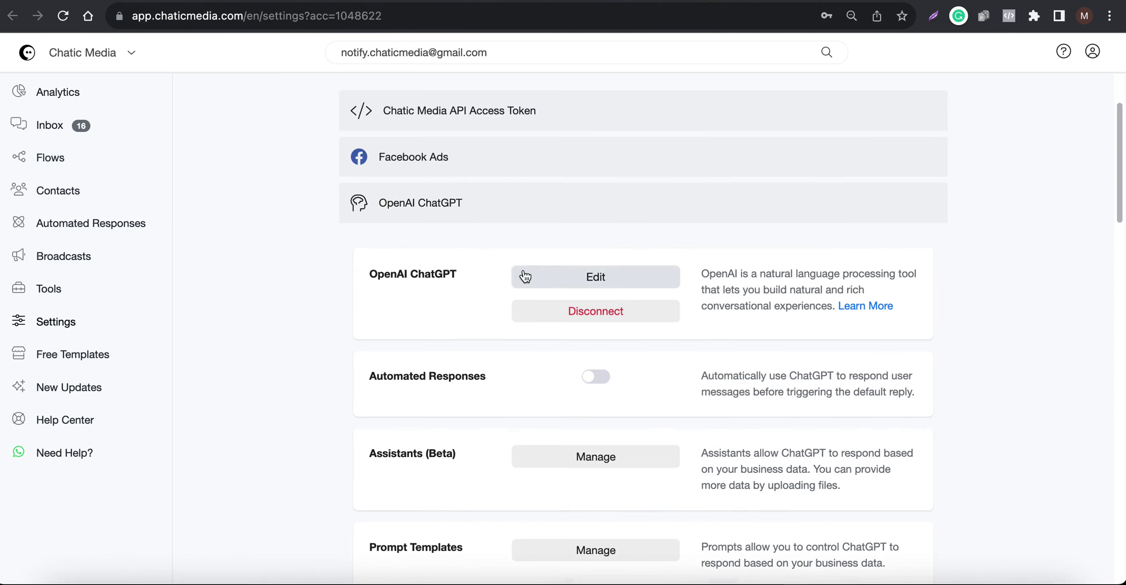
Step: Scroll the Integrations tab to bring the connected OpenAI ChatGPT section into view
scroll(523, 279, up, 2)
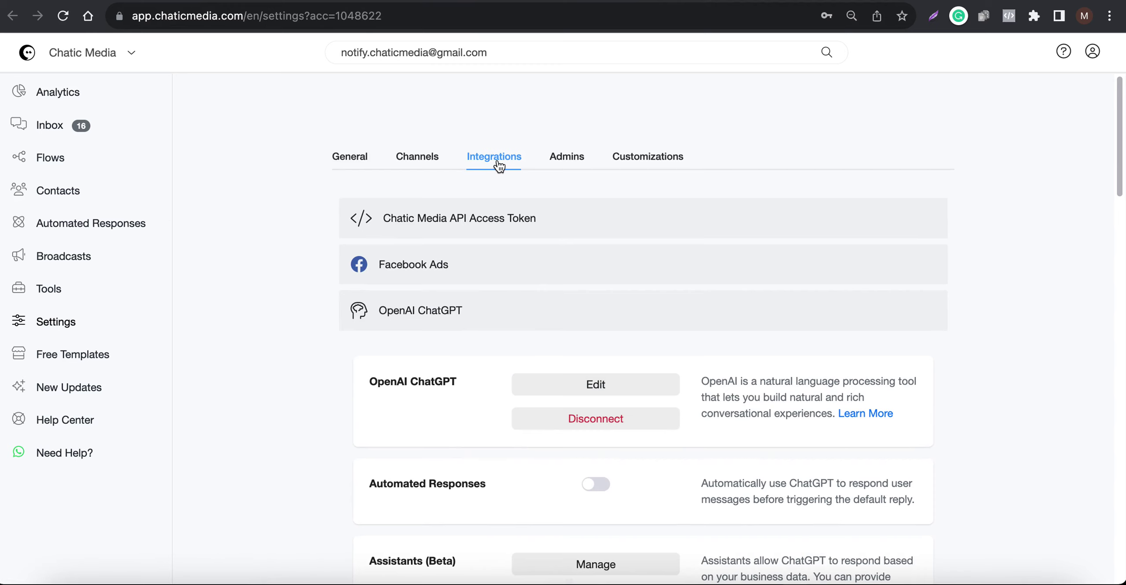
scroll(427, 258, down, 1)
click(604, 335)
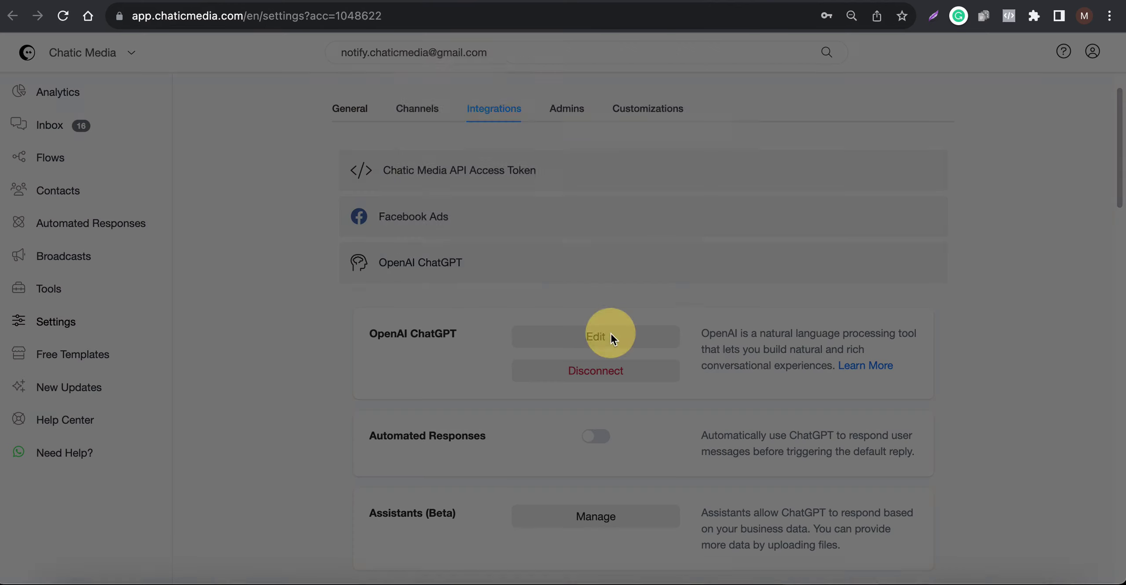
drag(705, 206, 686, 510)
scroll(537, 398, down, 10)
scroll(581, 356, up, 10)
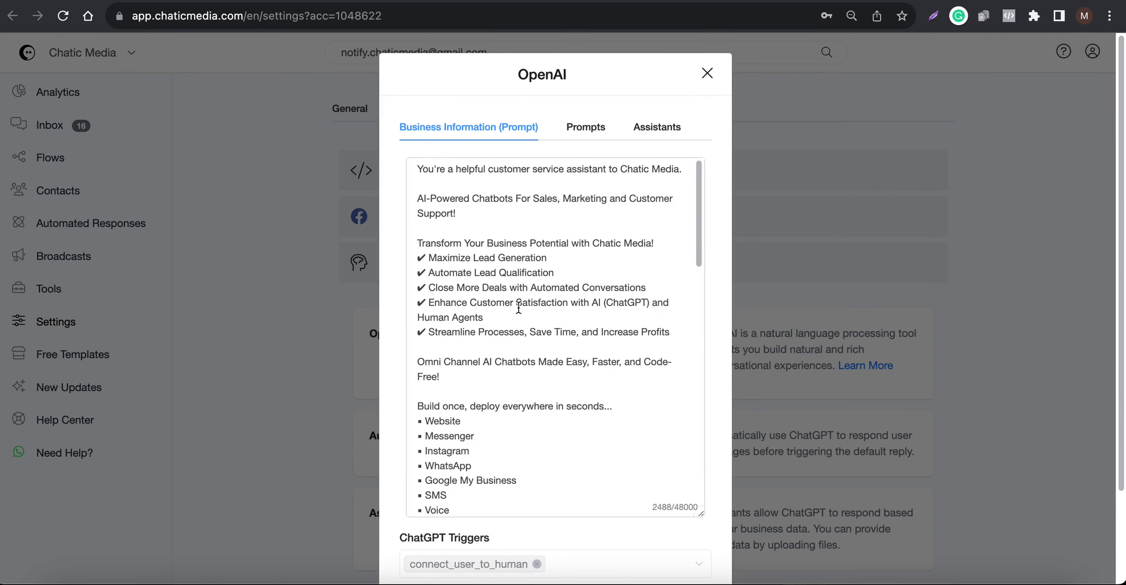
scroll(519, 288, down, 8)
drag(388, 536, 500, 541)
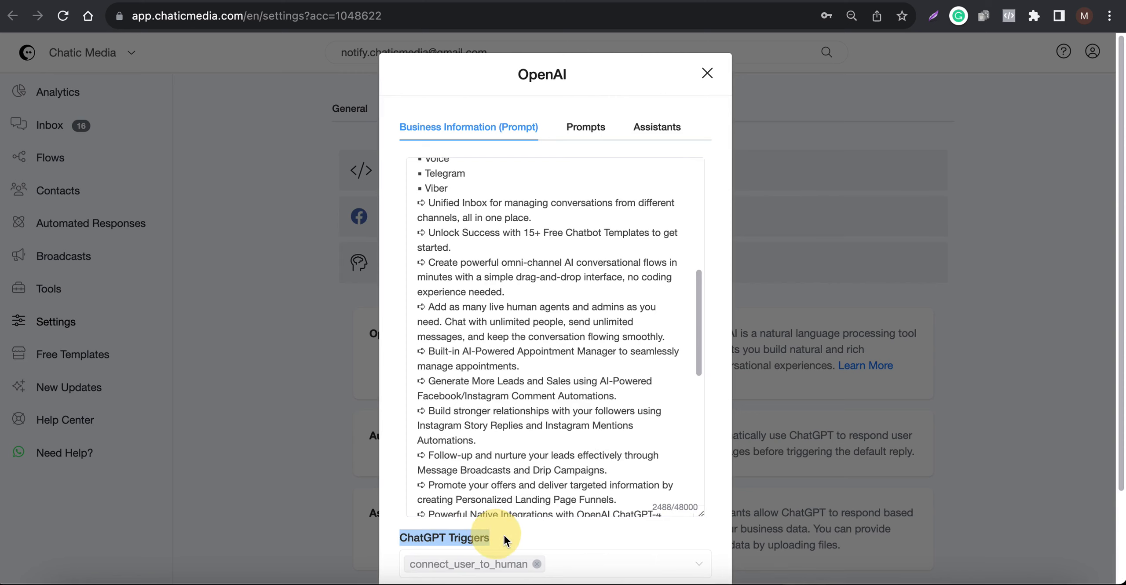
click(707, 73)
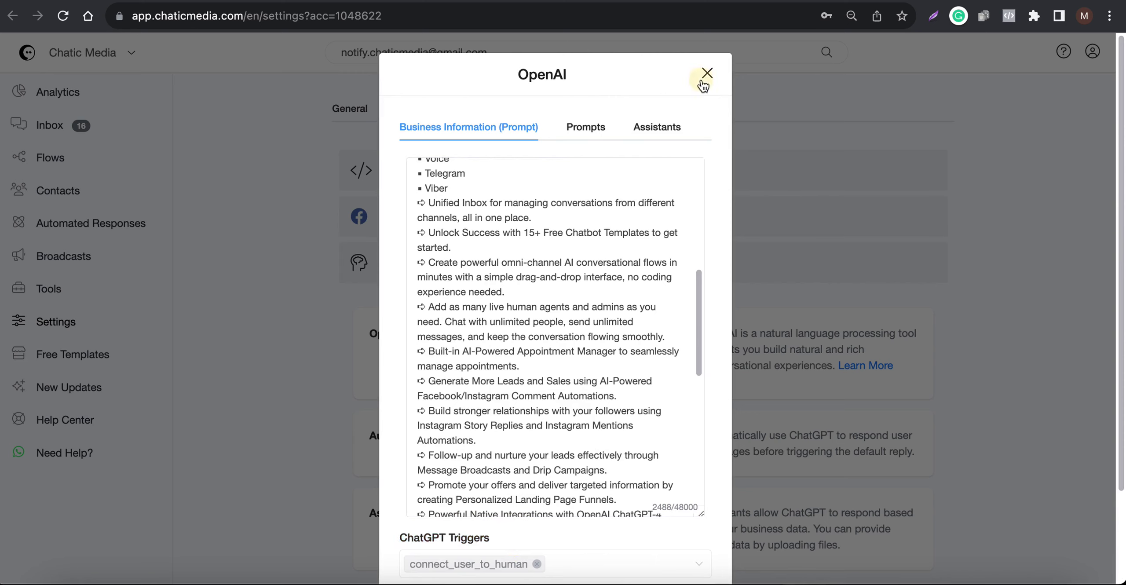
scroll(519, 389, down, 6)
scroll(520, 391, down, 2)
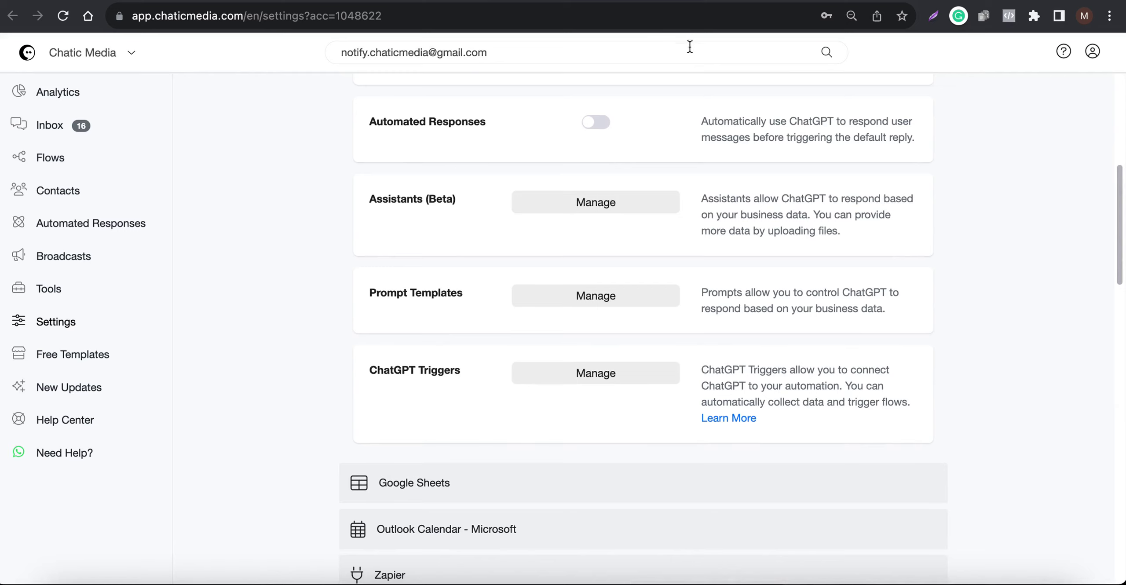
Step: Open the Calendly AI Appointment Chatbot flow and scroll through its canvas
click(775, 1)
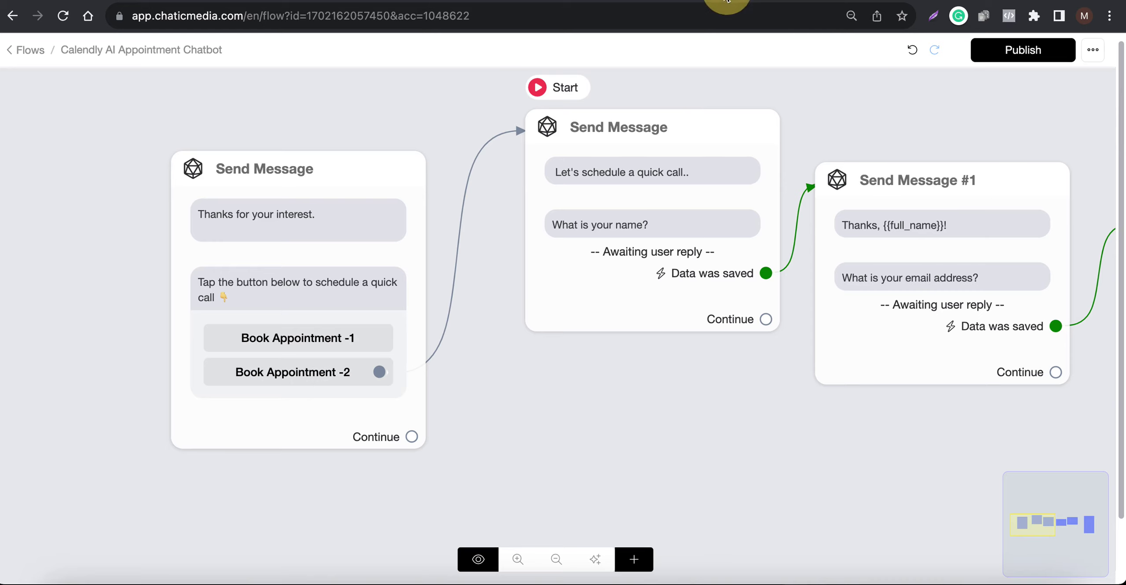
scroll(468, 332, down, 5)
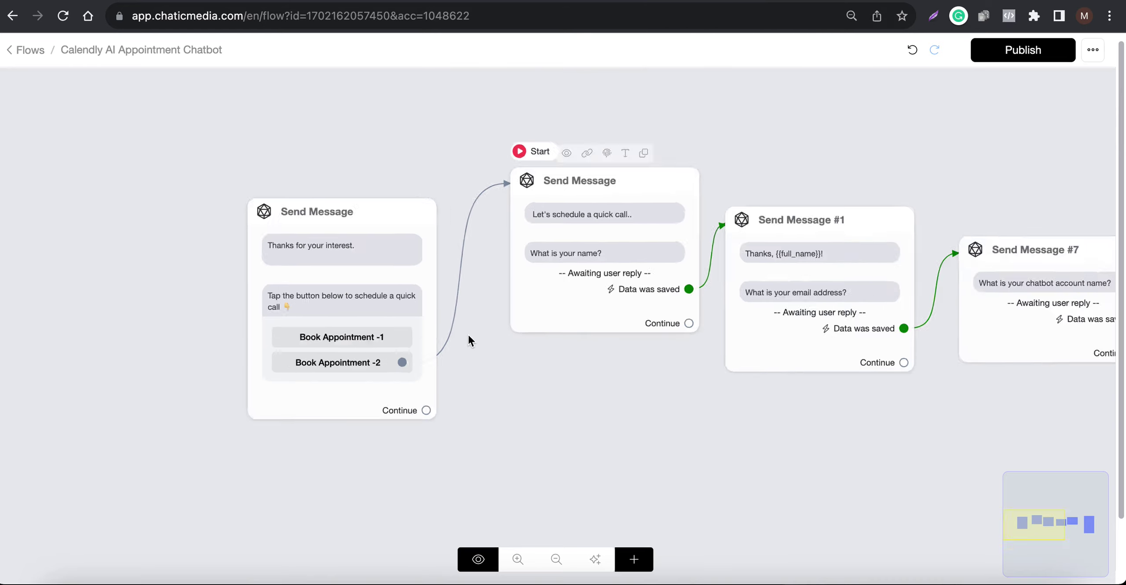
scroll(388, 277, up, 6)
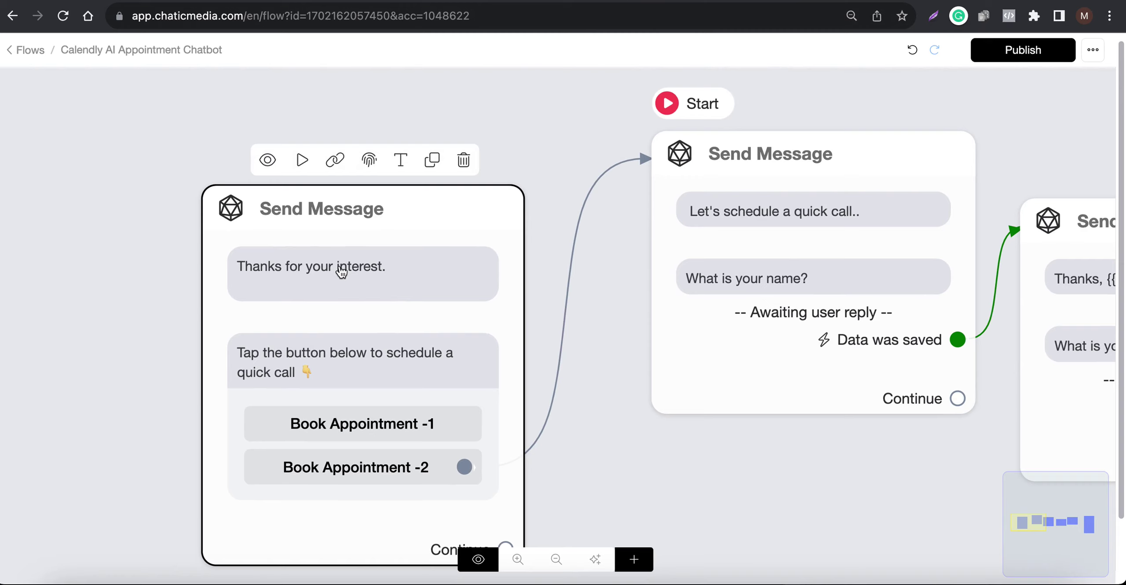
scroll(221, 312, down, 4)
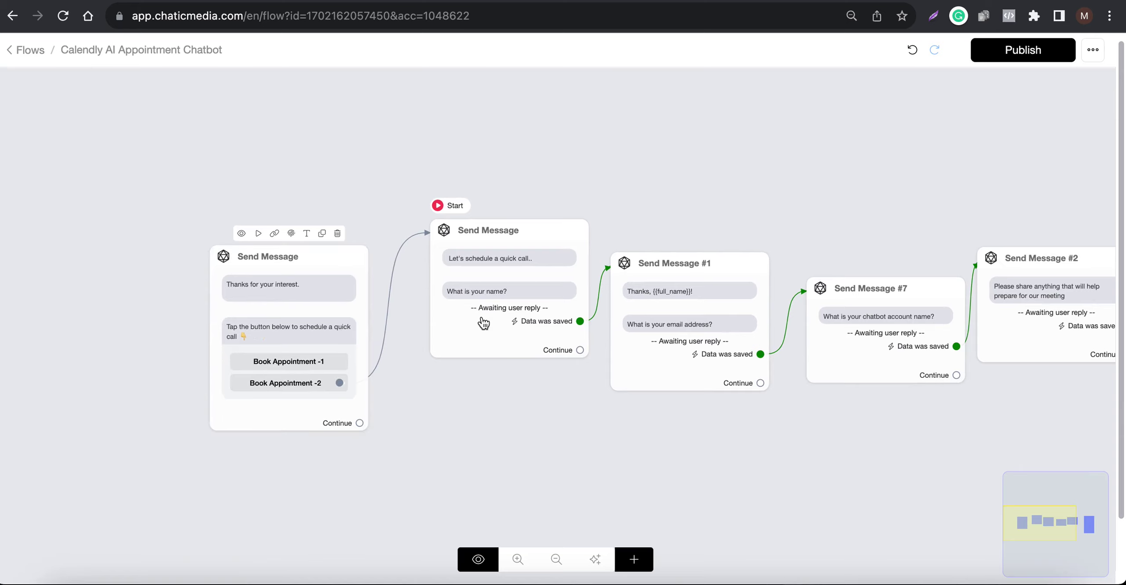
scroll(264, 365, up, 4)
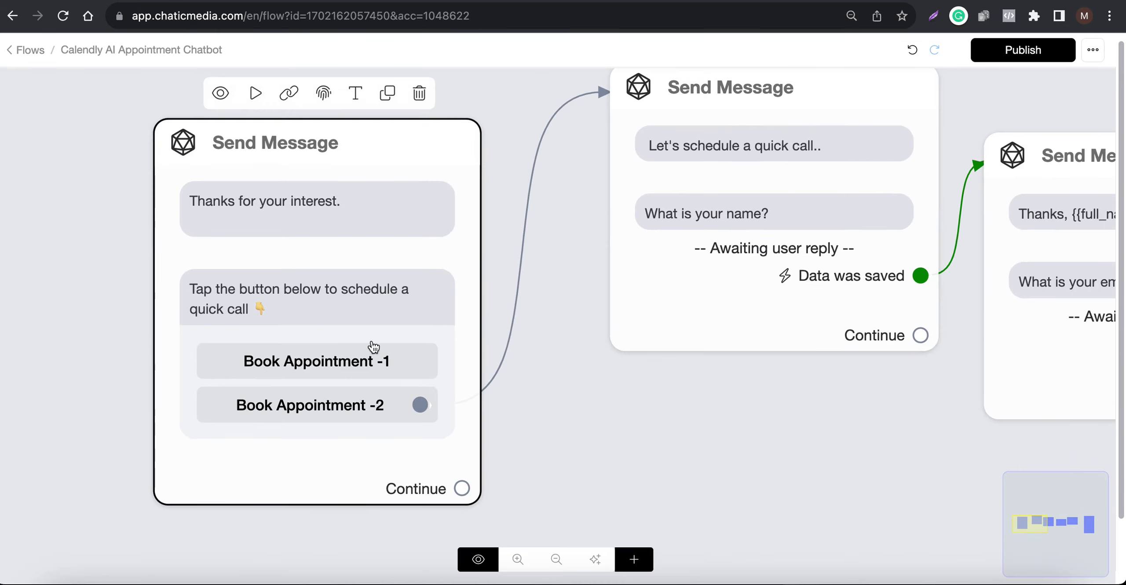
scroll(204, 358, down, 2)
scroll(204, 358, down, 1)
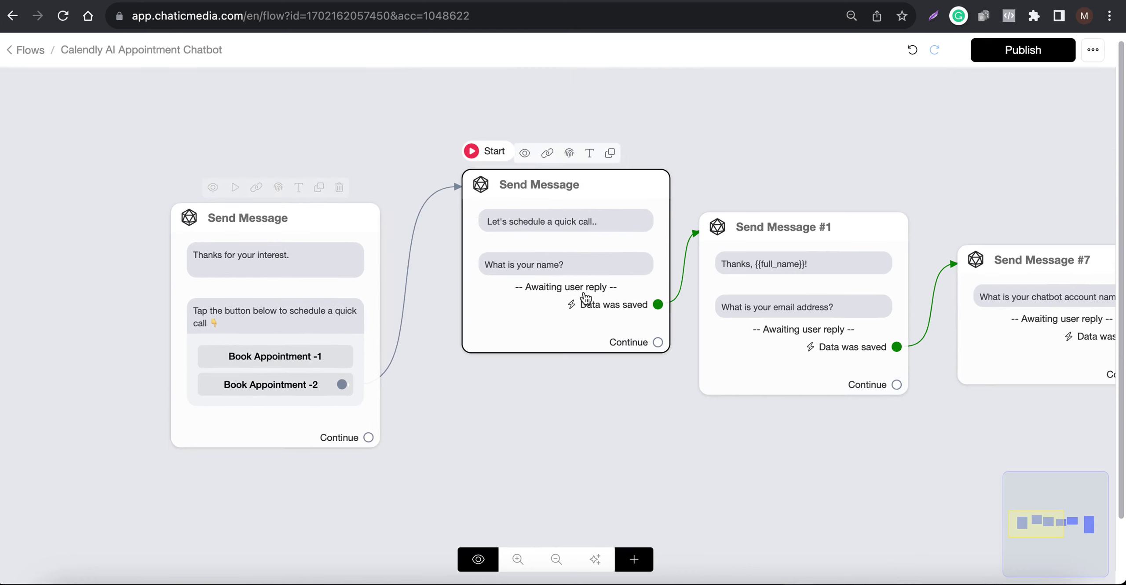
Step: Rearrange the canvas, moving Send Message #7 beside Send Message #1 and revealing Send Message #6
drag(811, 389, 771, 372)
drag(897, 448, 403, 393)
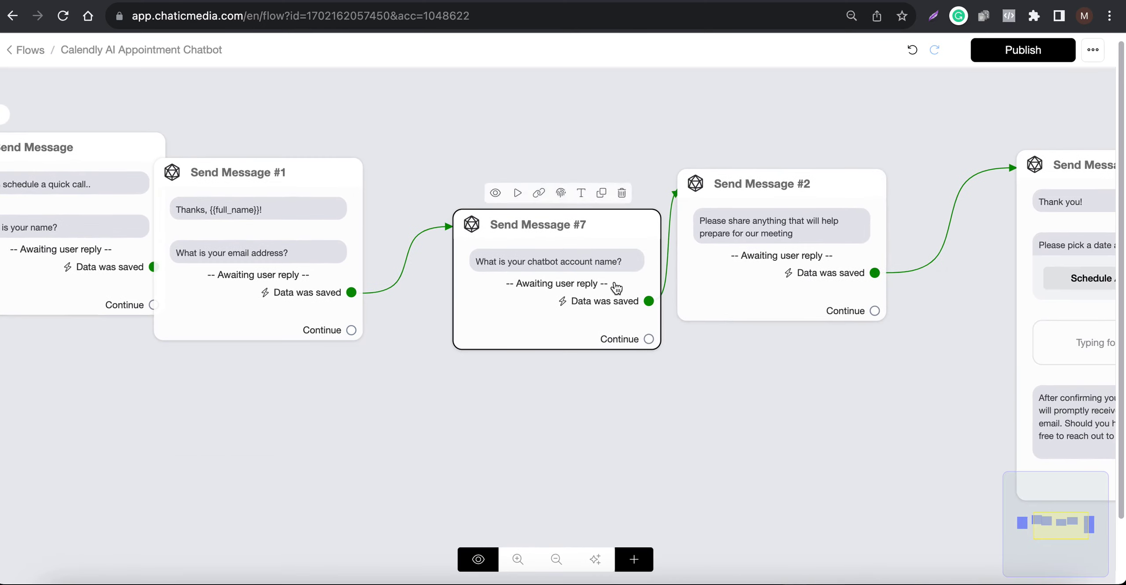
drag(616, 286, 541, 280)
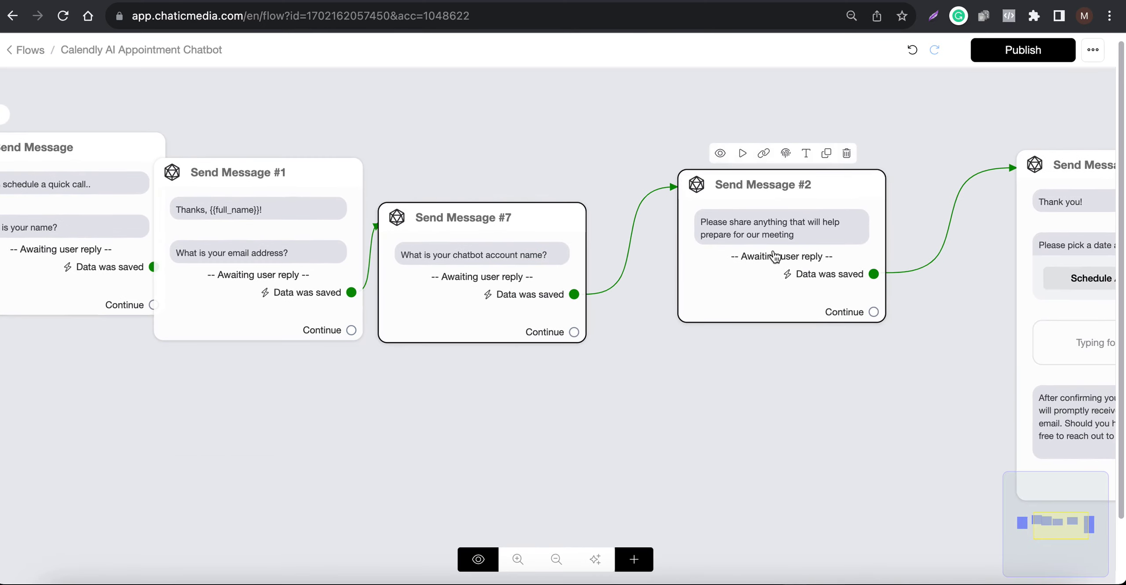
drag(915, 369, 740, 387)
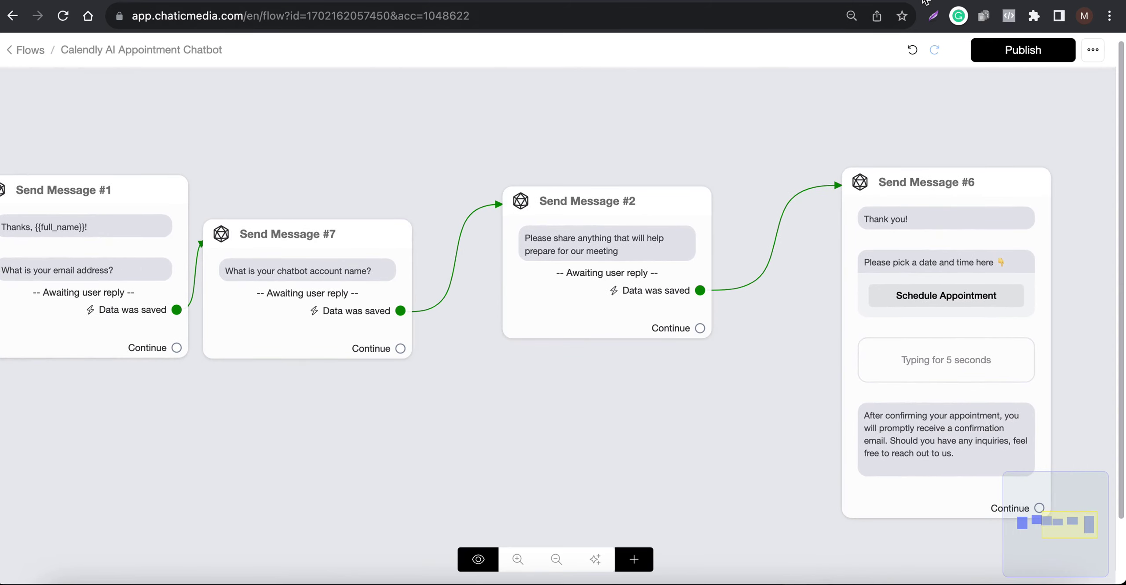
click(864, 4)
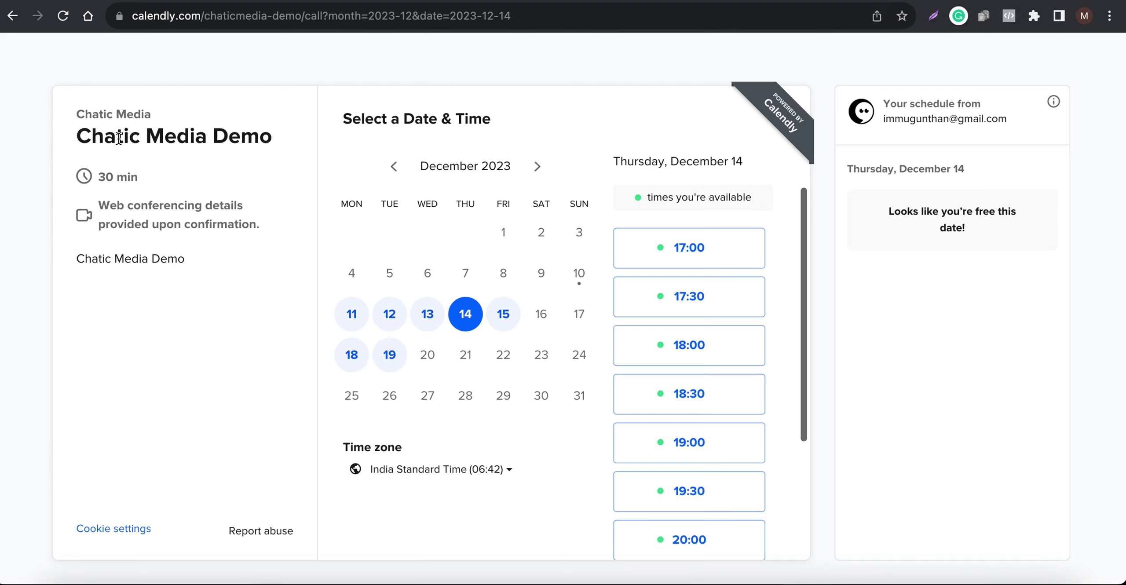
Step: Pick the 17:00 slot on Thursday, December 14 and continue to the details form
click(652, 250)
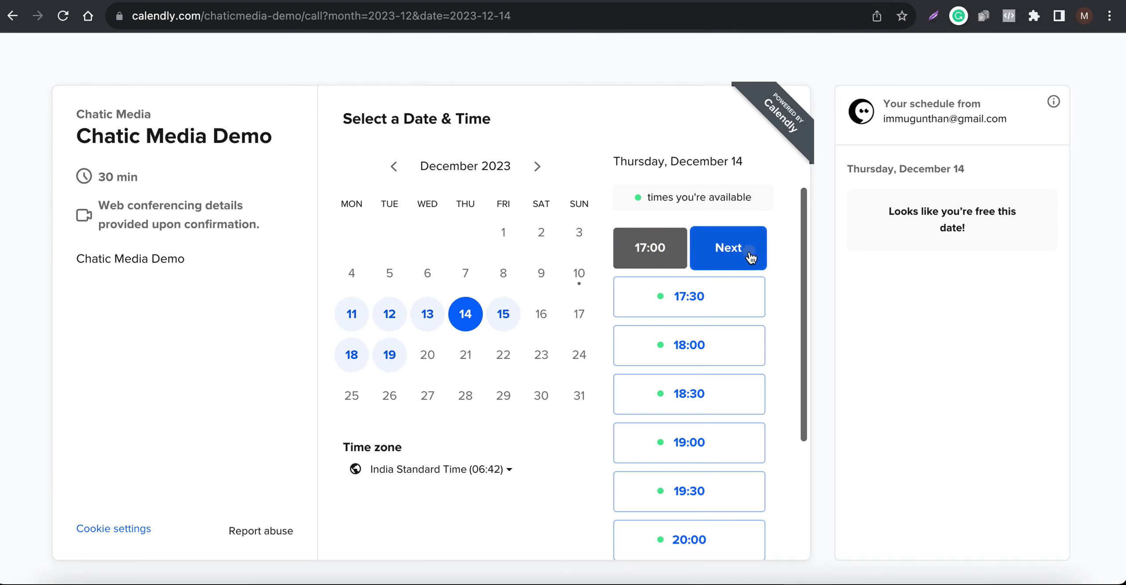
click(728, 247)
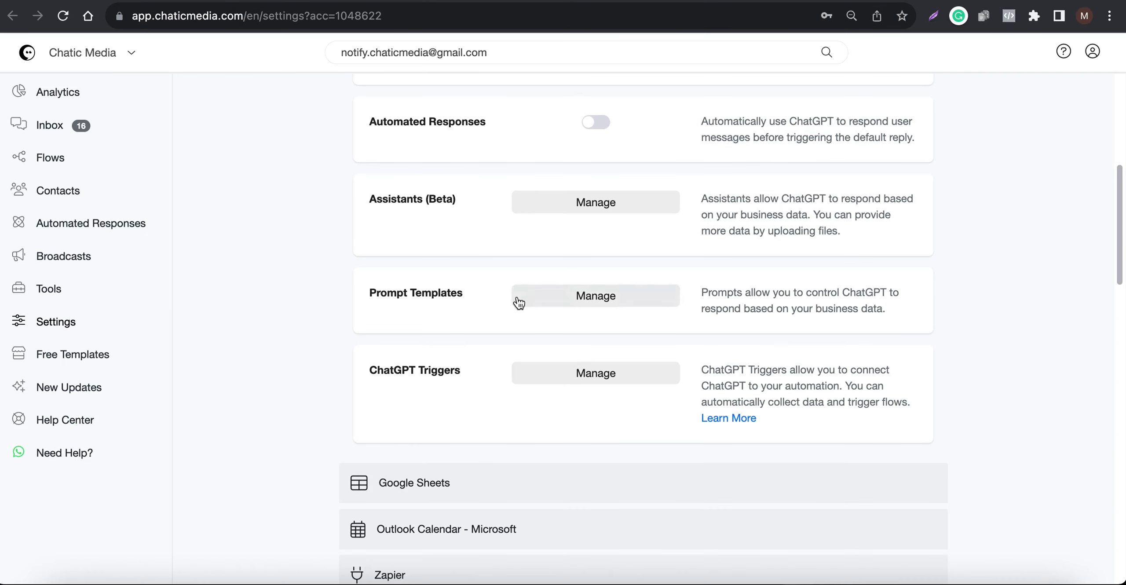
Step: Reopen the OpenAI ChatGPT settings and review the ChatGPT Triggers section
scroll(519, 302, up, 5)
click(584, 266)
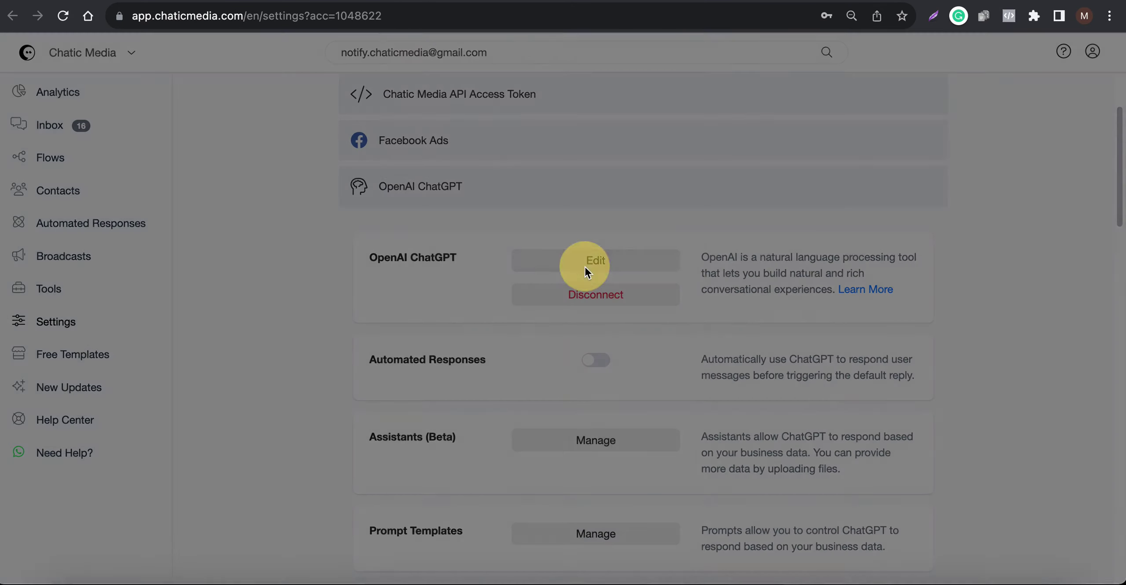
scroll(681, 402, down, 15)
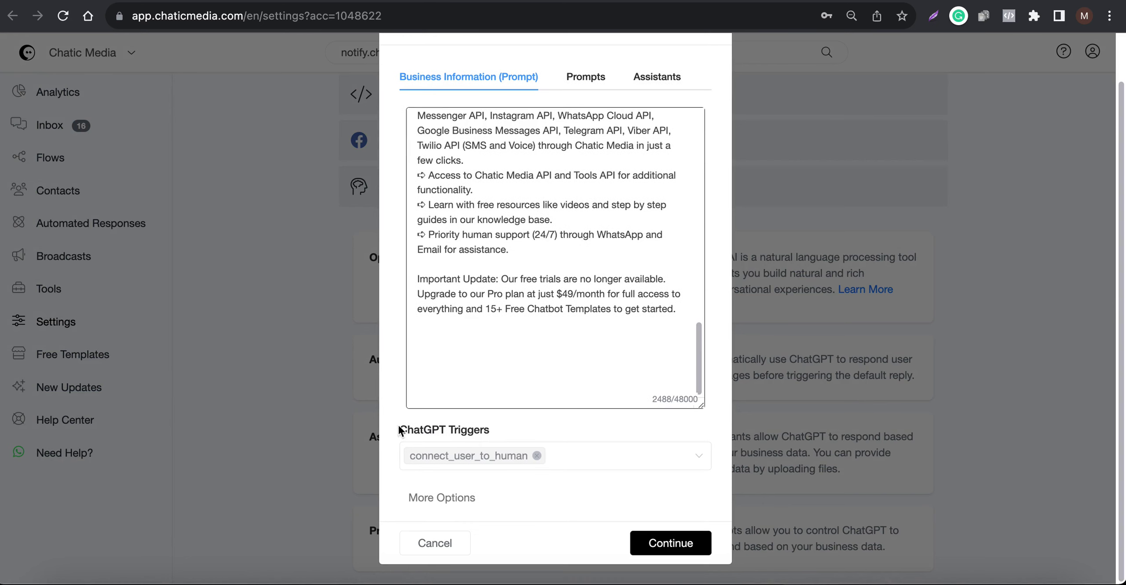
drag(389, 430, 496, 426)
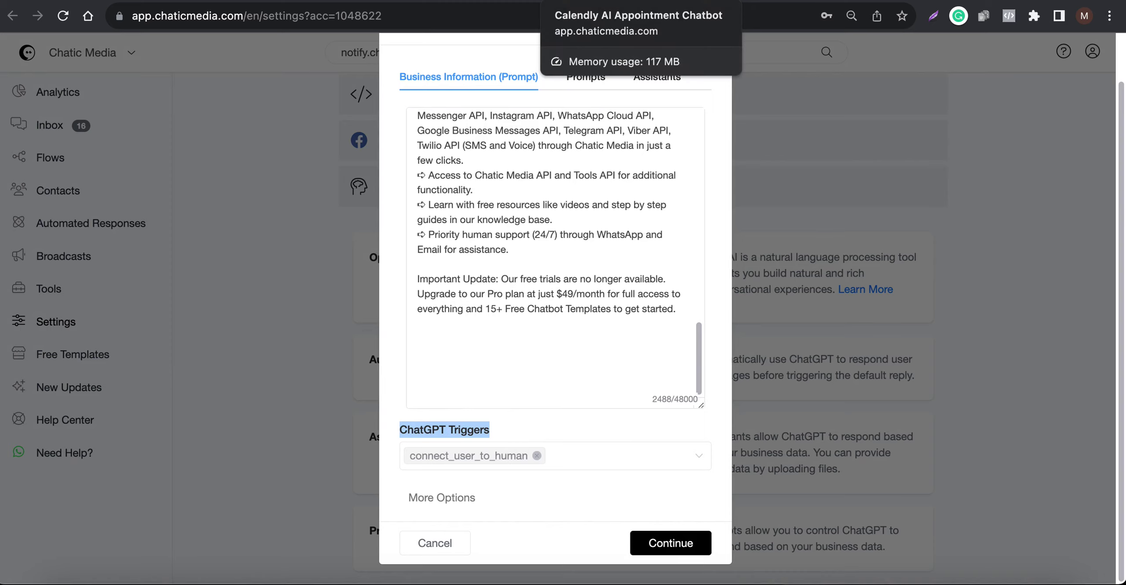
click(585, 2)
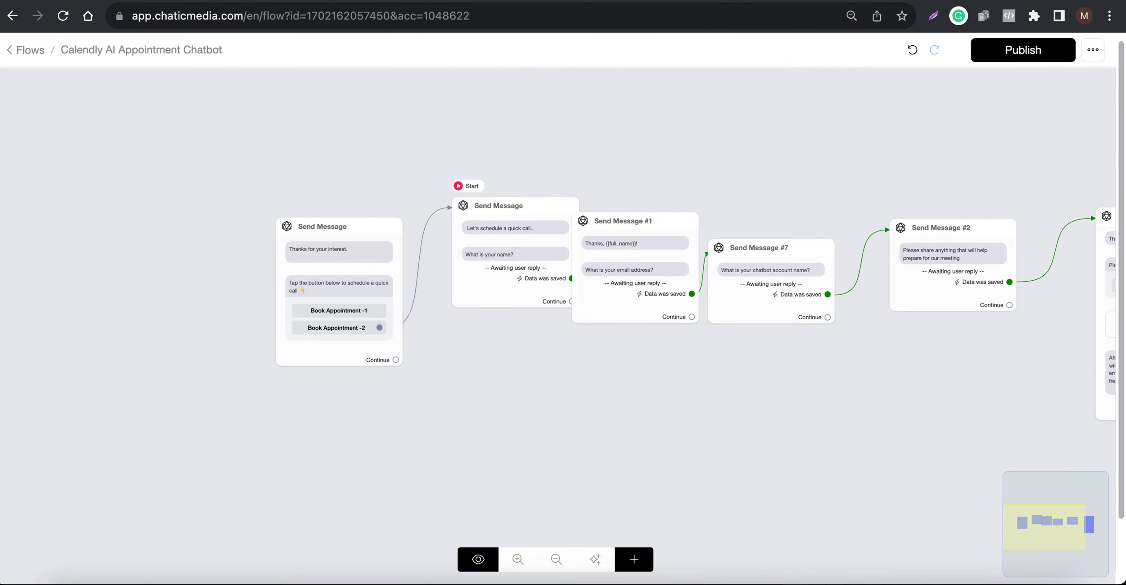
click(444, 2)
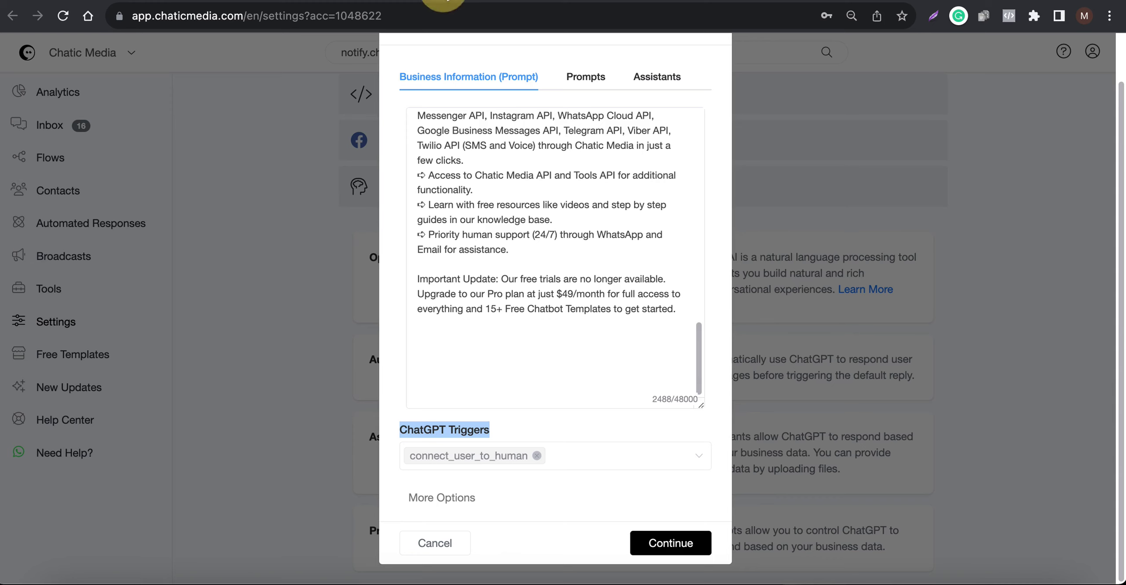
click(550, 384)
Step: Save the OpenAI settings, go to ChatGPT Triggers management, and show the flow's ••• actions menu
click(648, 538)
scroll(506, 440, down, 3)
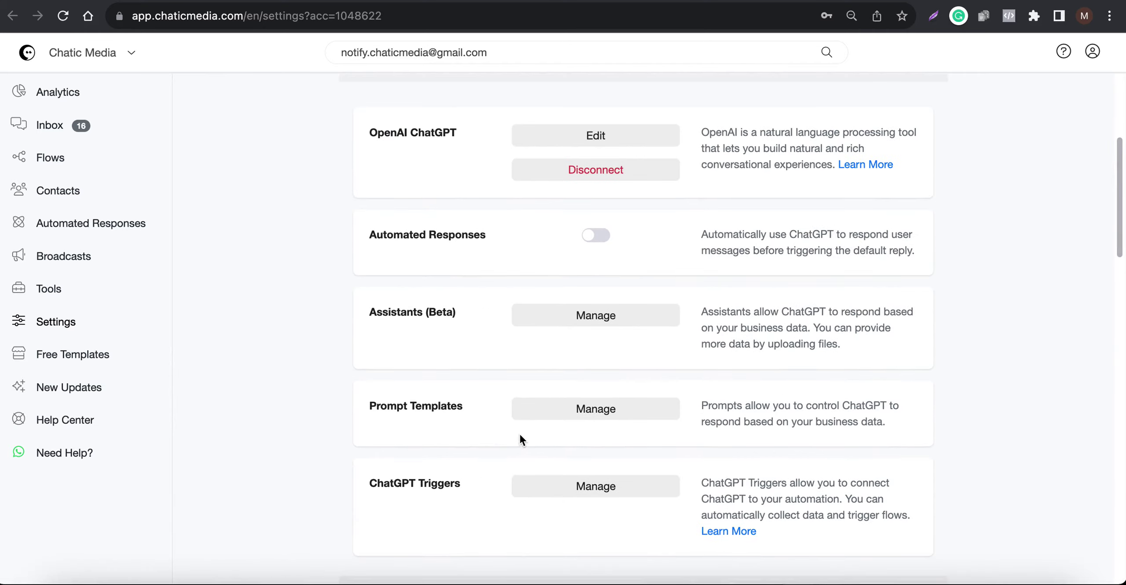
click(548, 487)
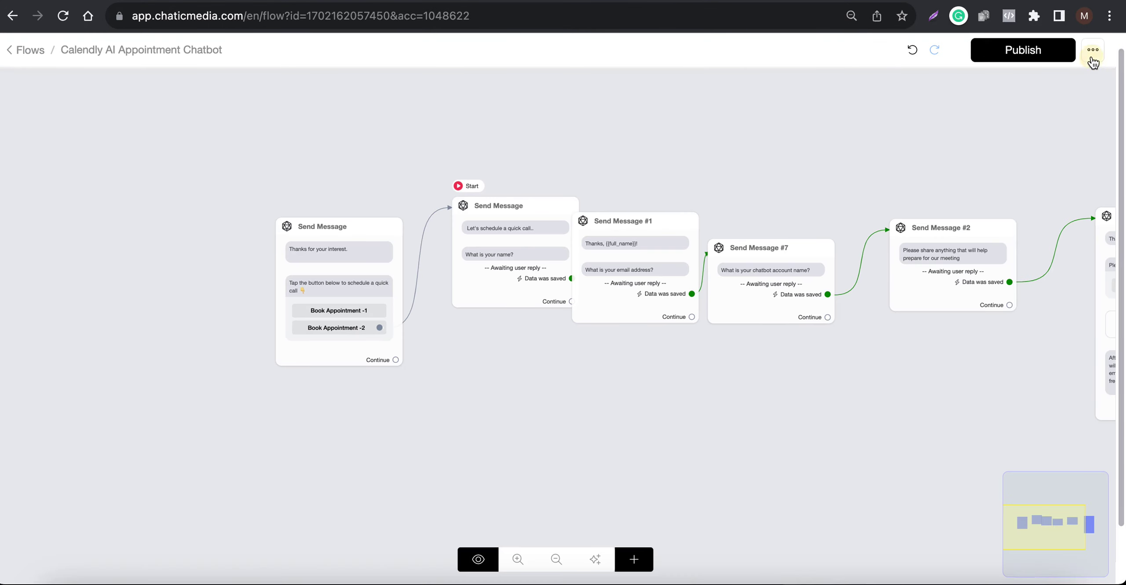
click(1093, 49)
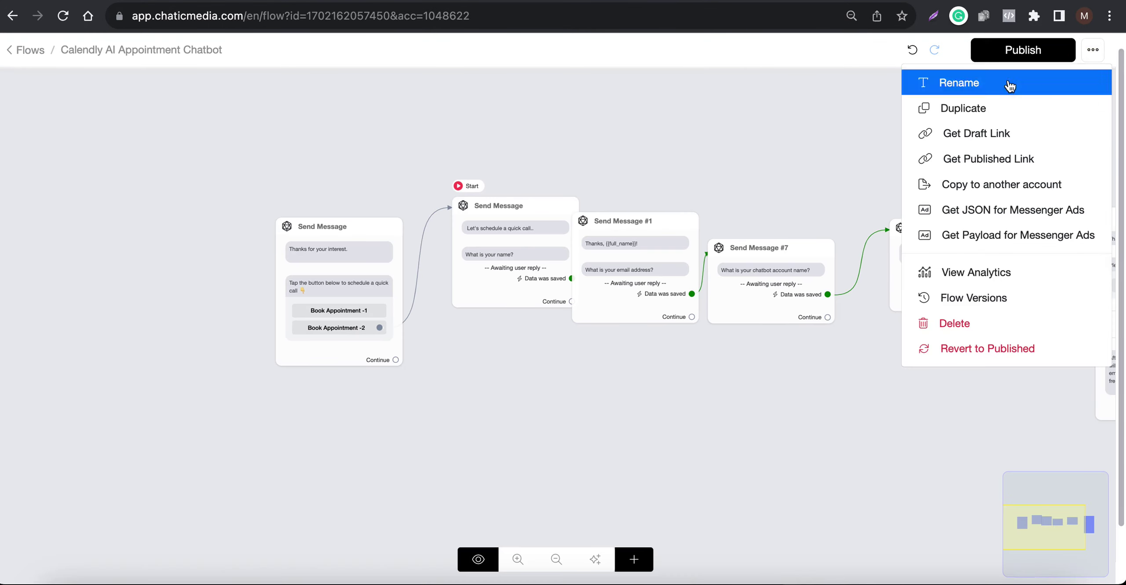
Step: Name the new trigger 'book appointments calendly' with description 'allows customet to book appointments'
click(959, 83)
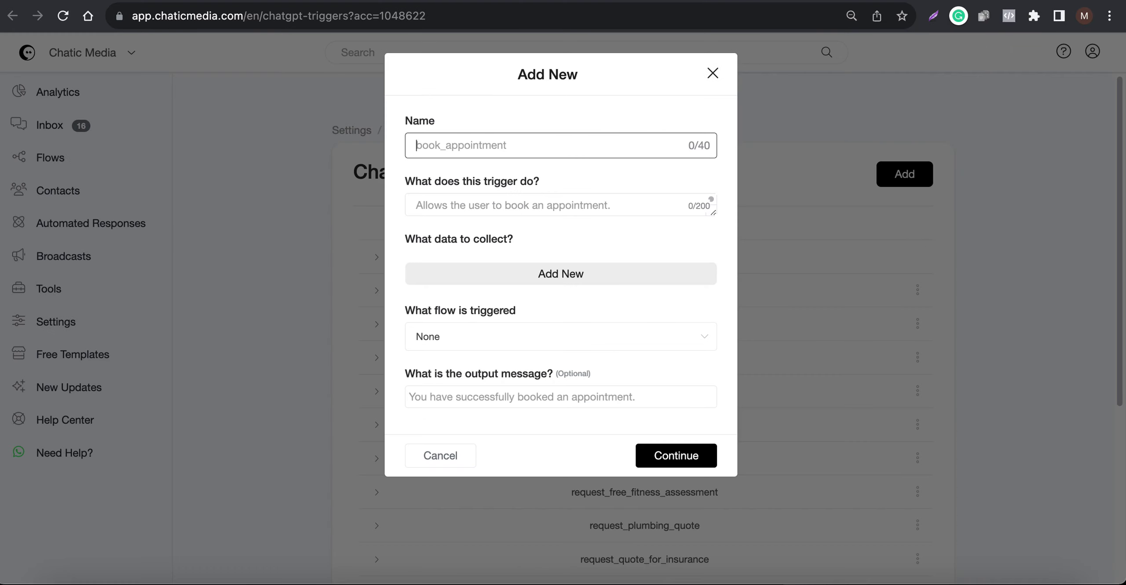
text(book appointments calendl)
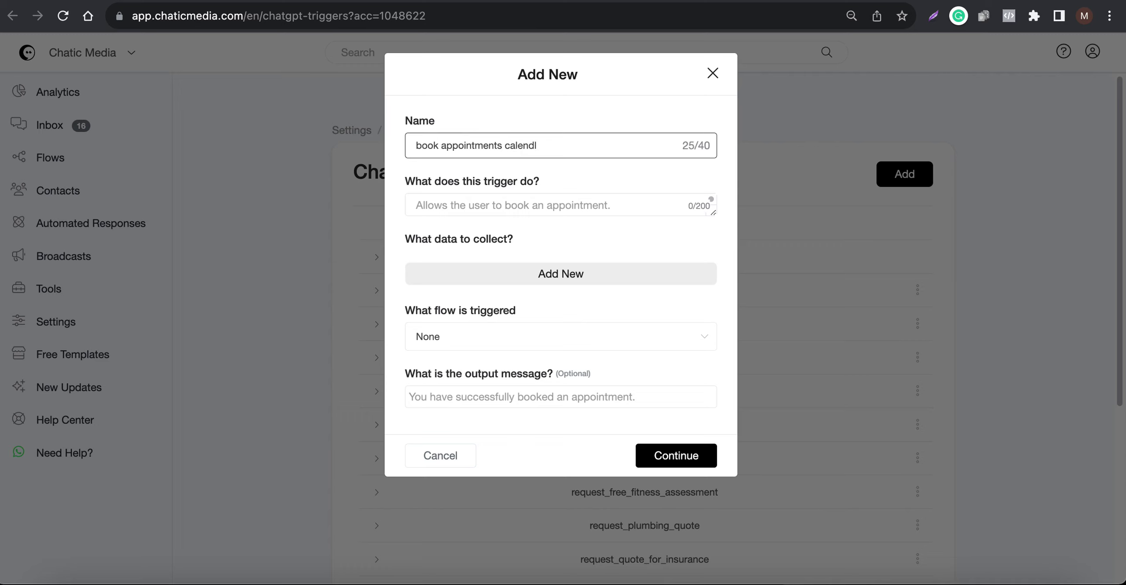
key(Tab)
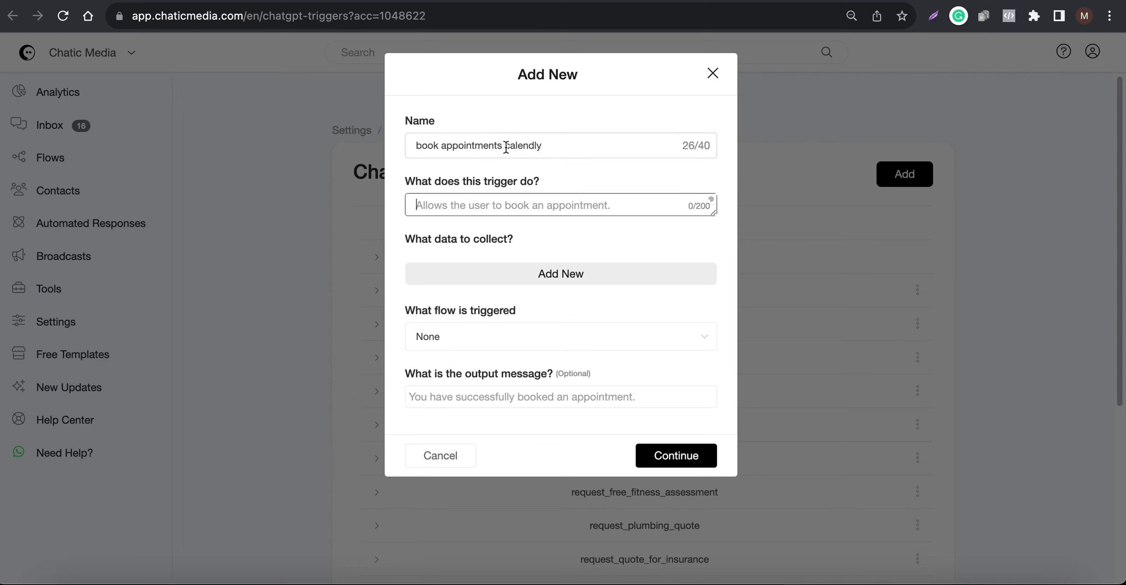
drag(505, 146, 377, 144)
click(458, 203)
text(al)
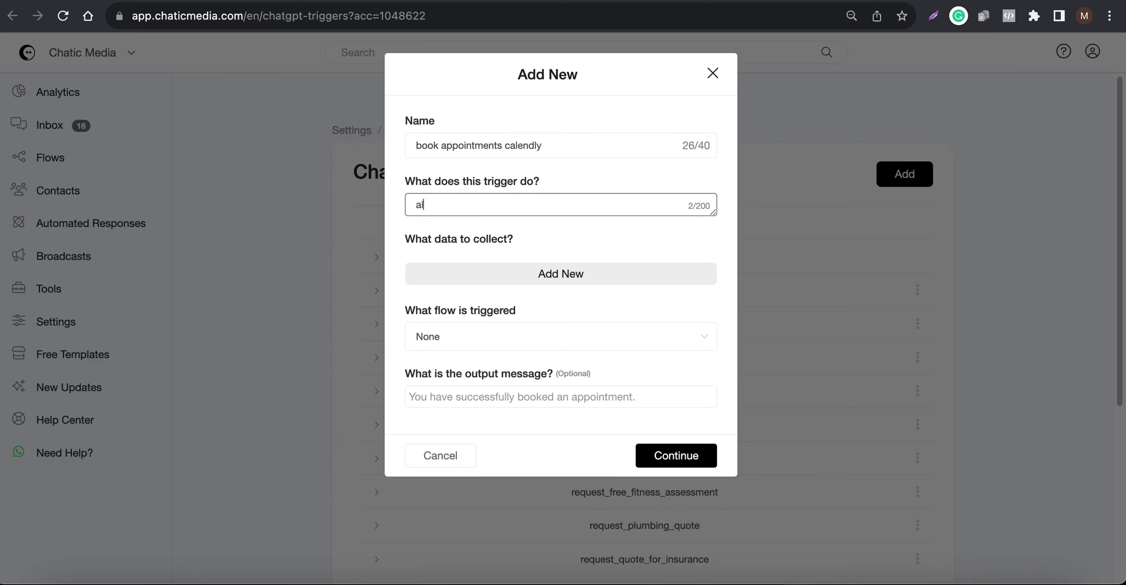
text(lows customet )
text( to book appointments)
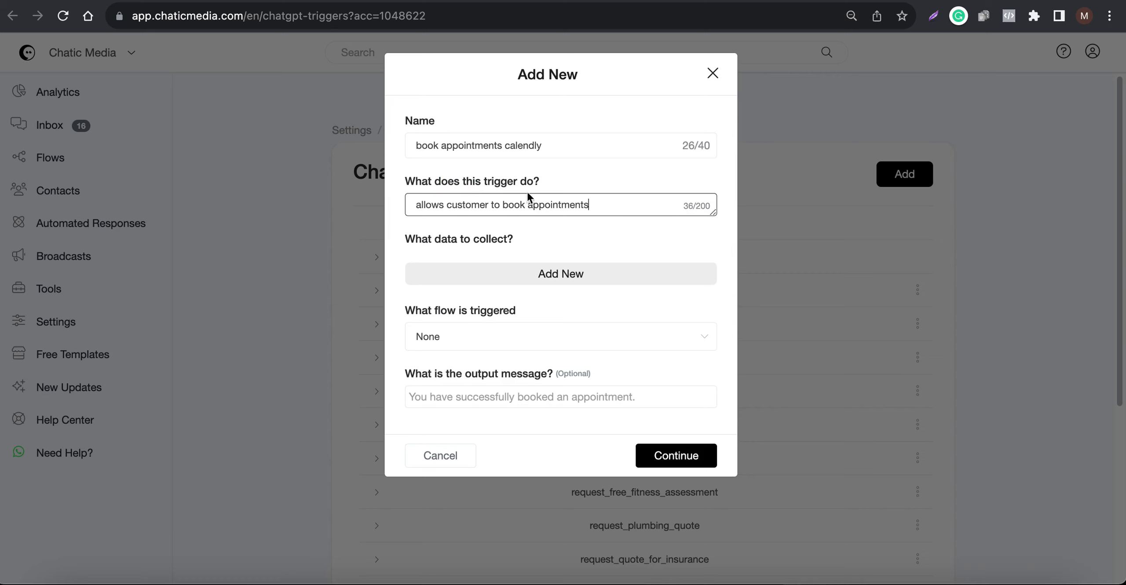
Step: Set the triggered flow to Calendly AI Appointment Chatbot, save the trigger, and reload to confirm it's listed
click(478, 344)
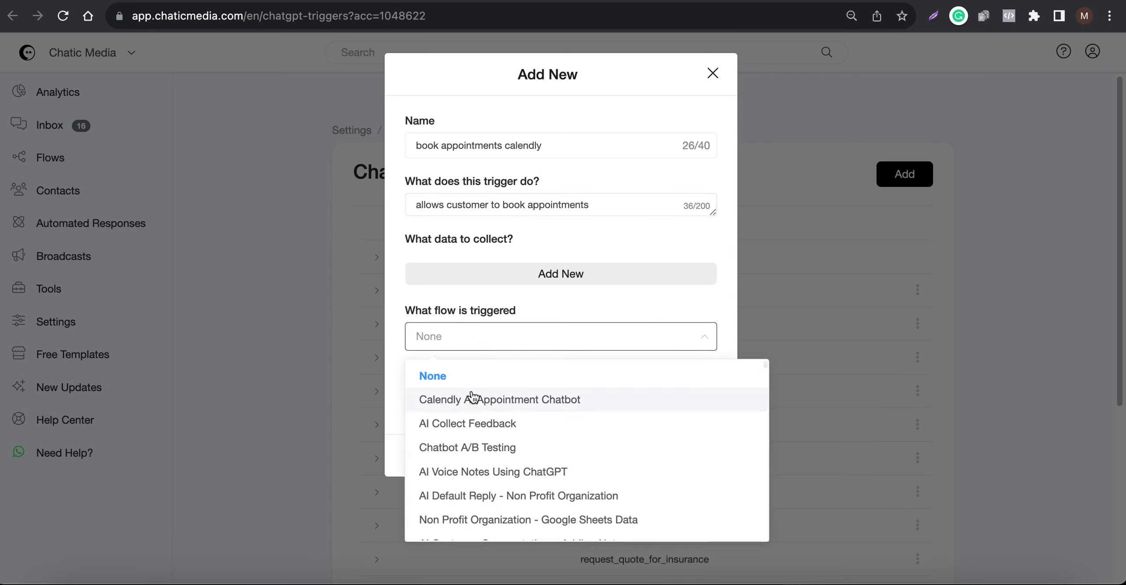
click(502, 406)
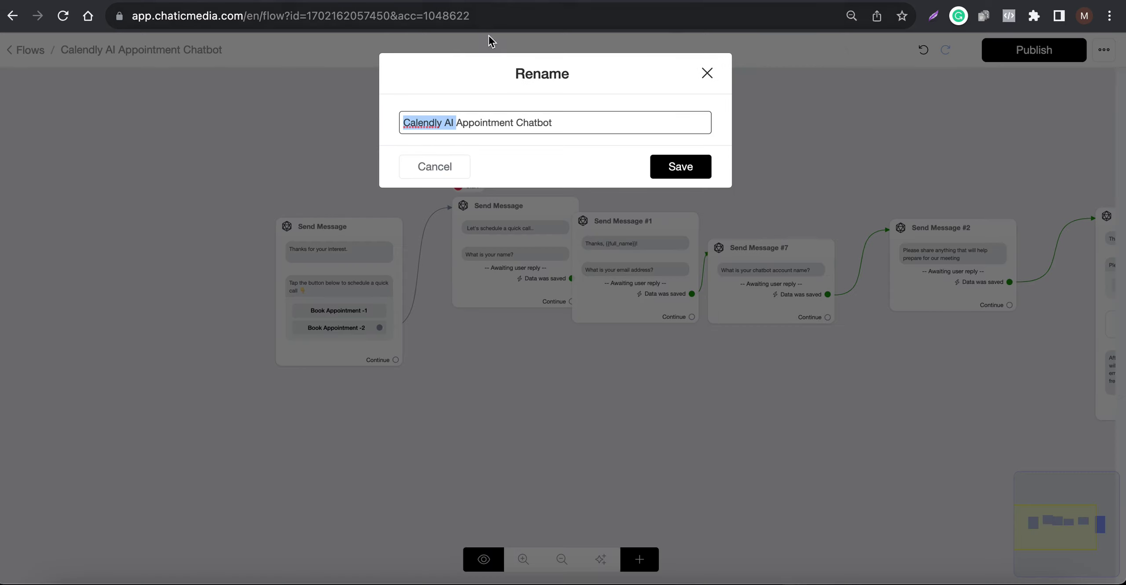
click(429, 166)
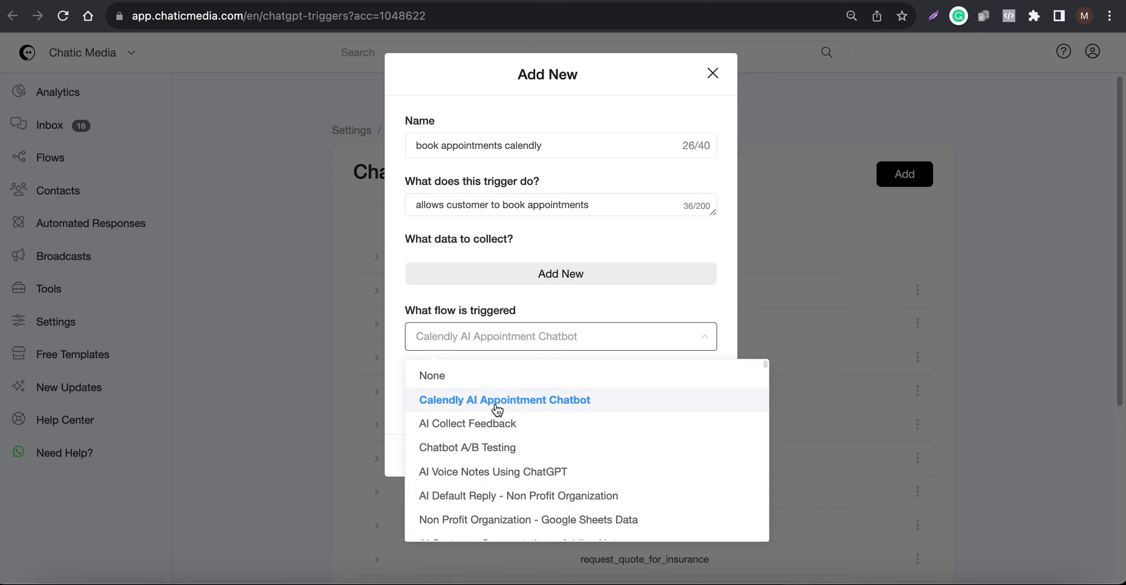
click(497, 400)
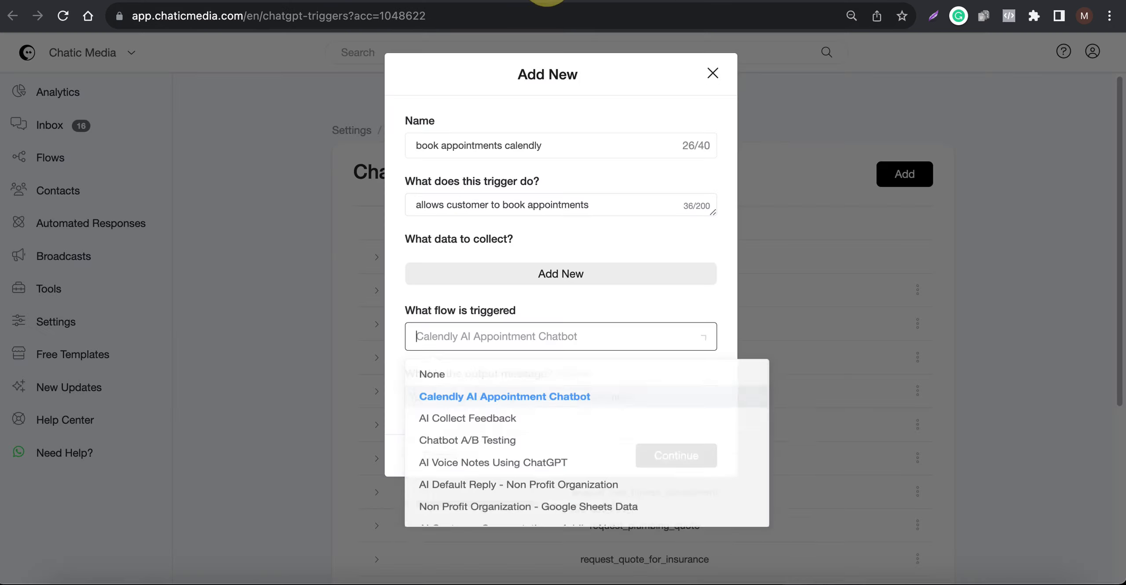
click(607, 310)
click(677, 456)
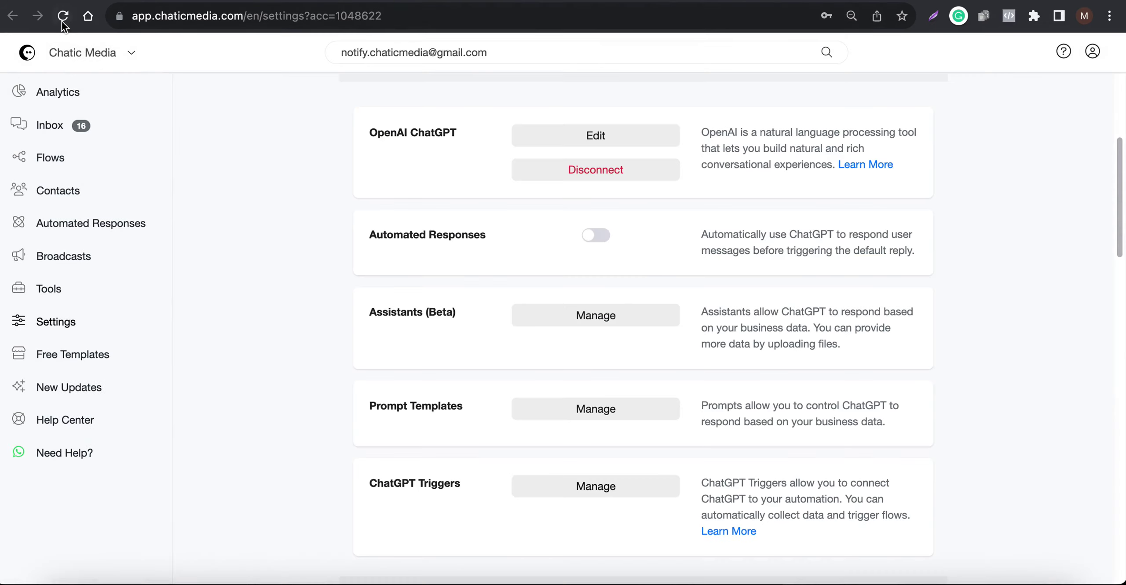
click(63, 18)
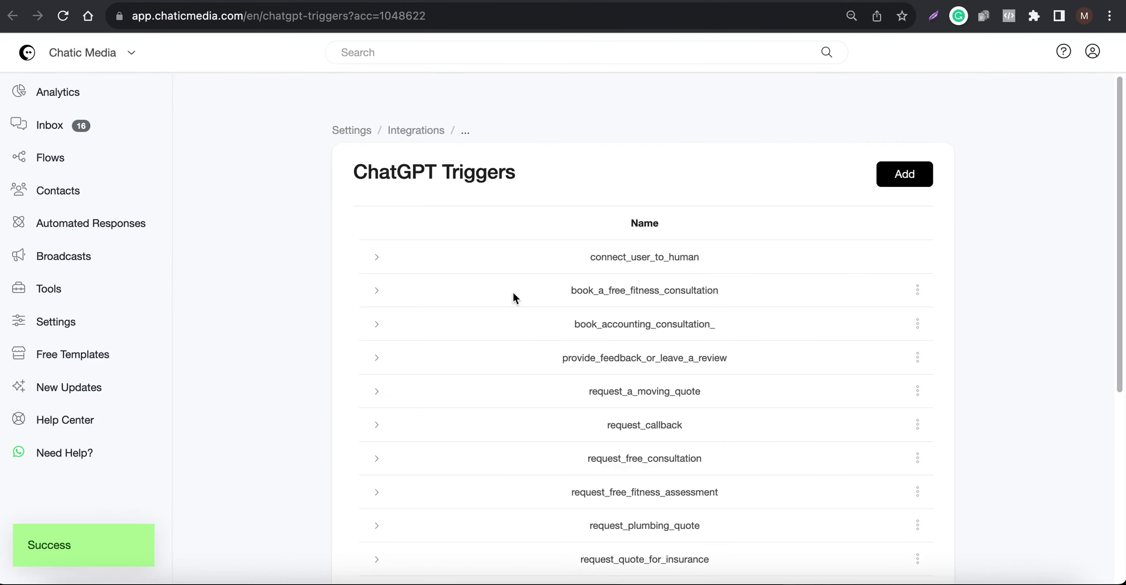
scroll(537, 445, down, 8)
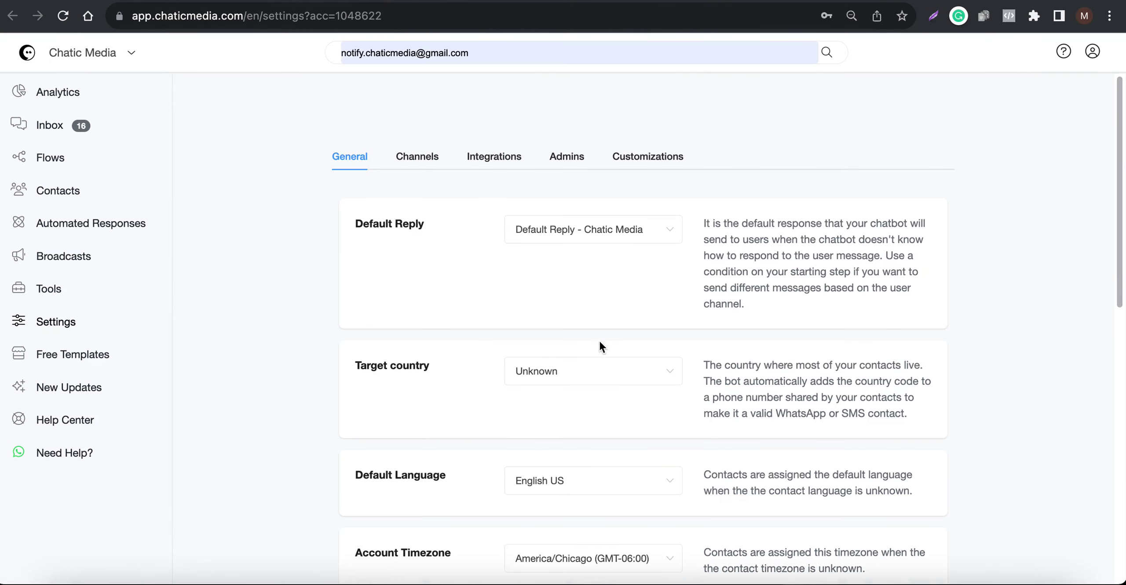
Step: Add book_appointments_calendly to the OpenAI ChatGPT integration's ChatGPT Triggers
click(501, 172)
click(410, 310)
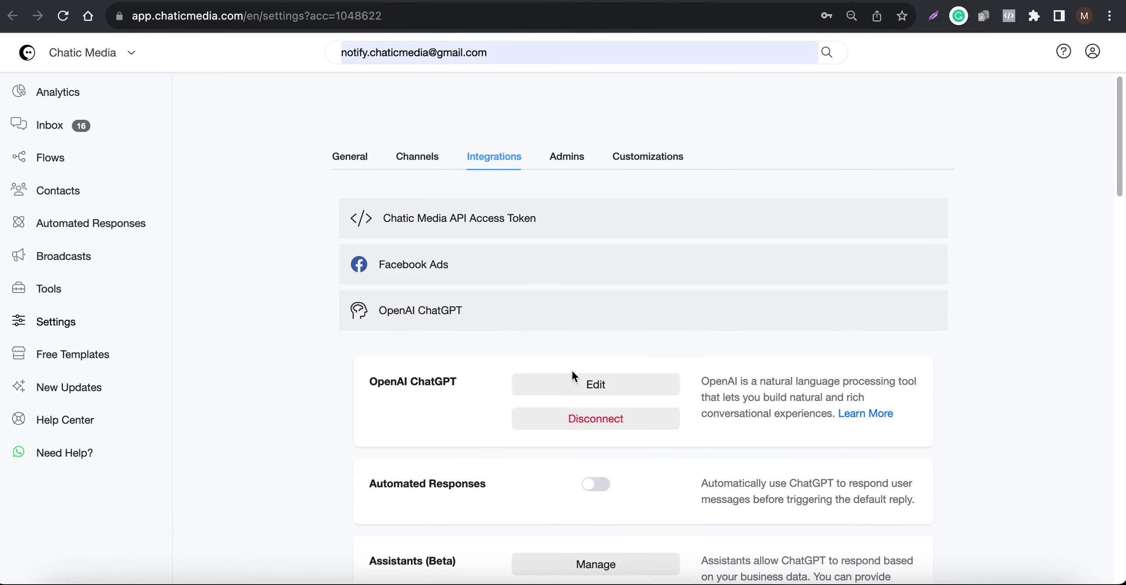
click(591, 390)
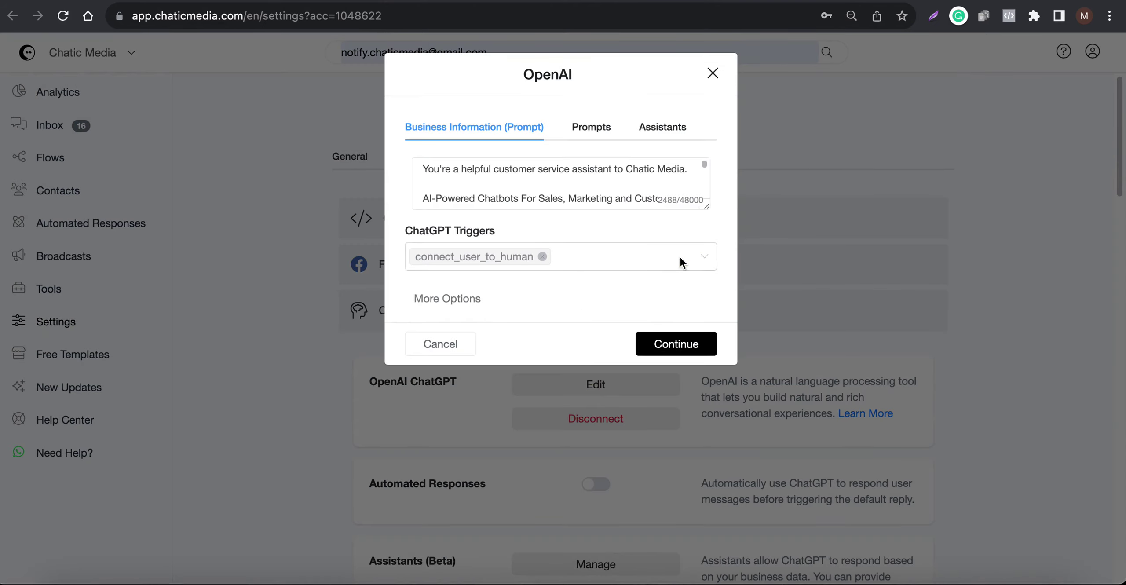
click(675, 262)
scroll(529, 396, up, 2)
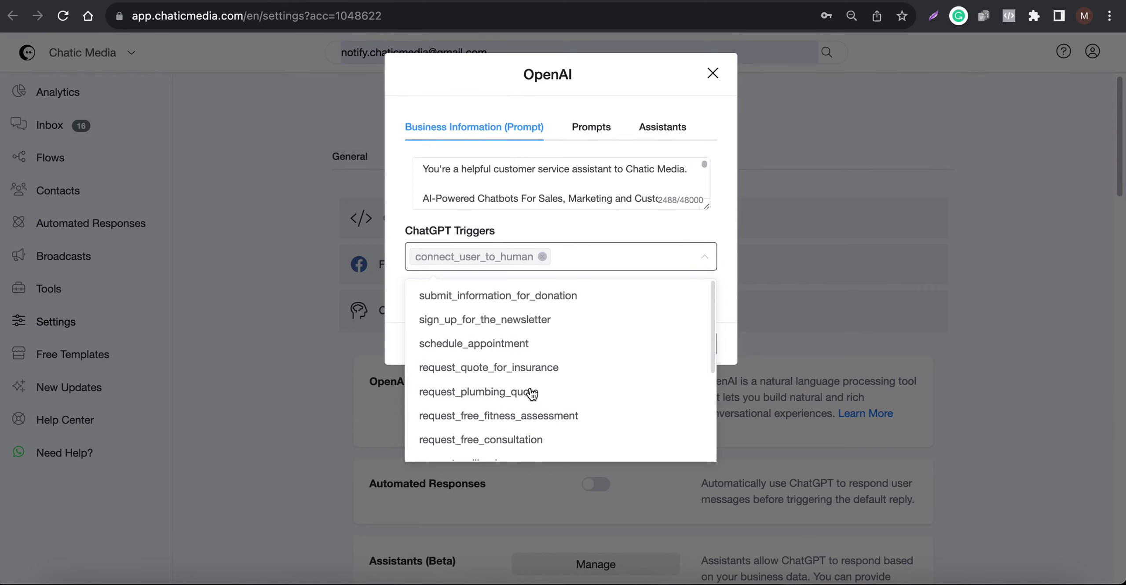
scroll(550, 332, down, 5)
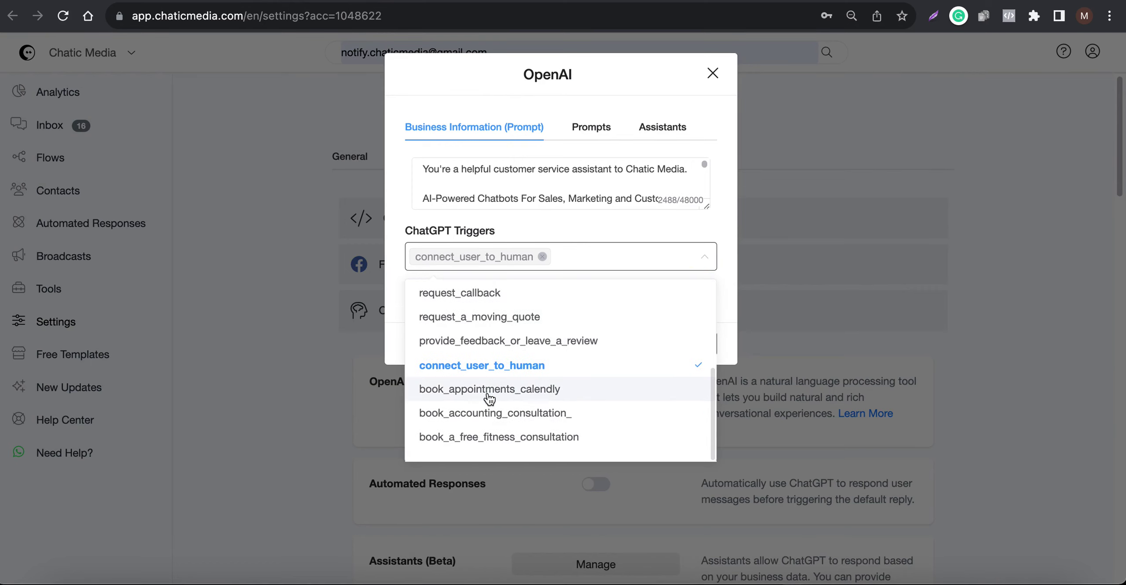
click(510, 396)
click(583, 240)
Step: Save the settings with Automated Responses switched on, then reopen the configuration's business prompt
click(429, 322)
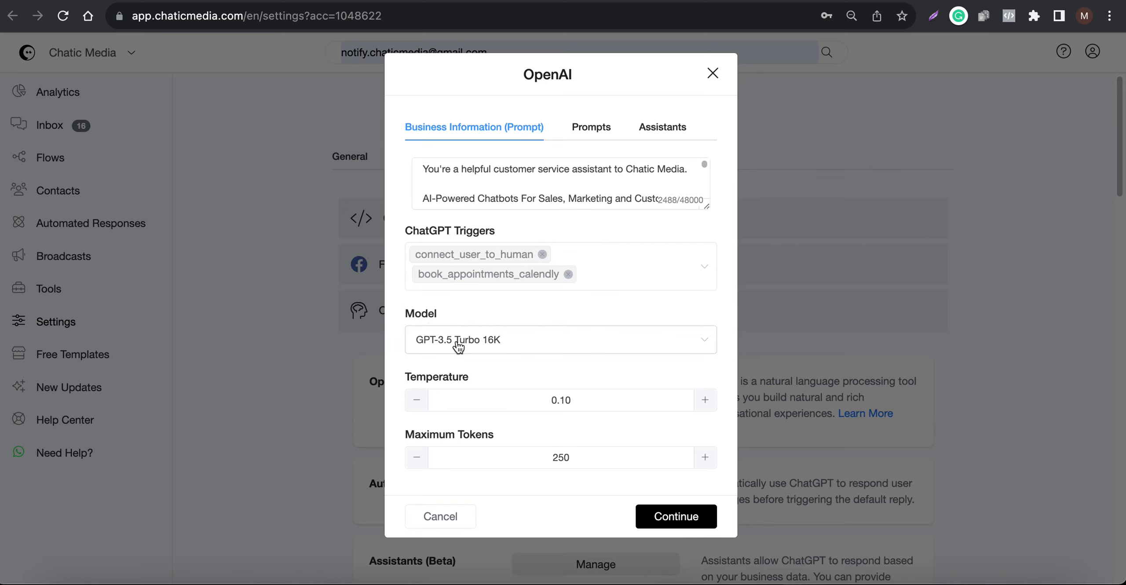
click(651, 518)
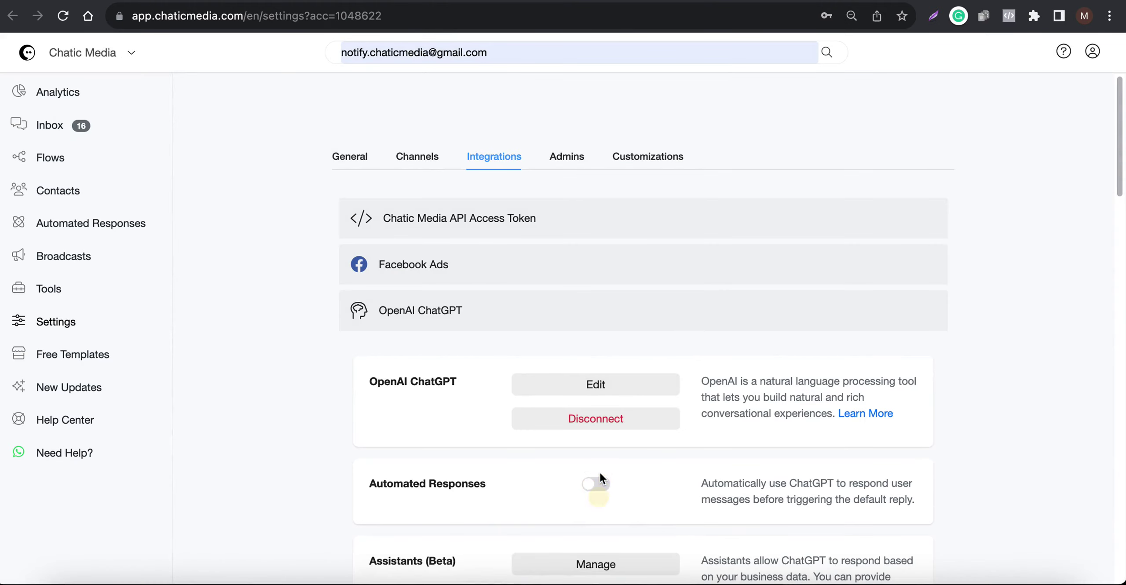
click(600, 476)
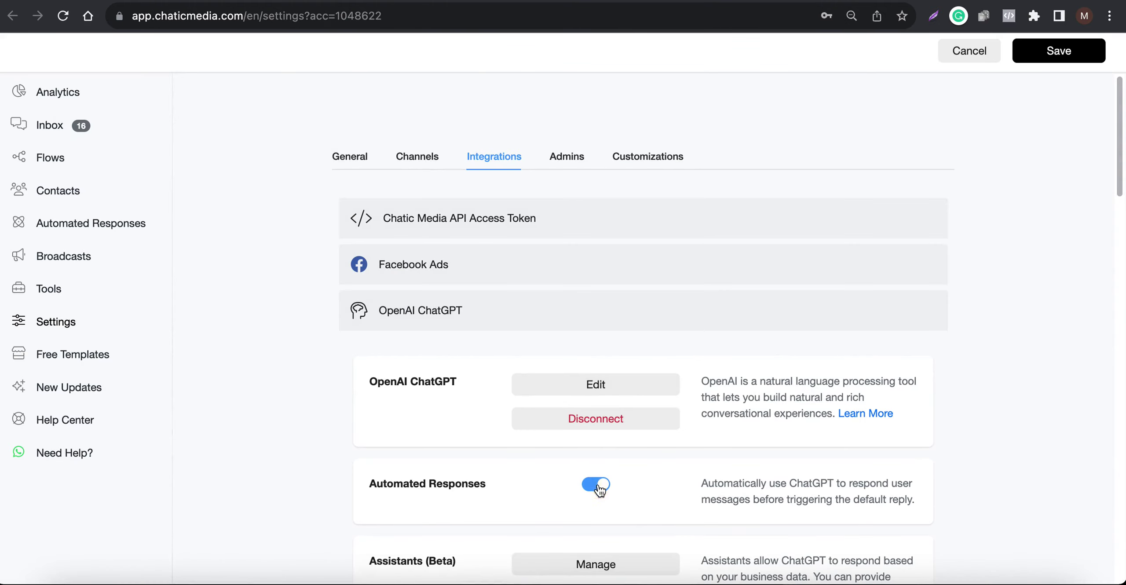
click(1073, 50)
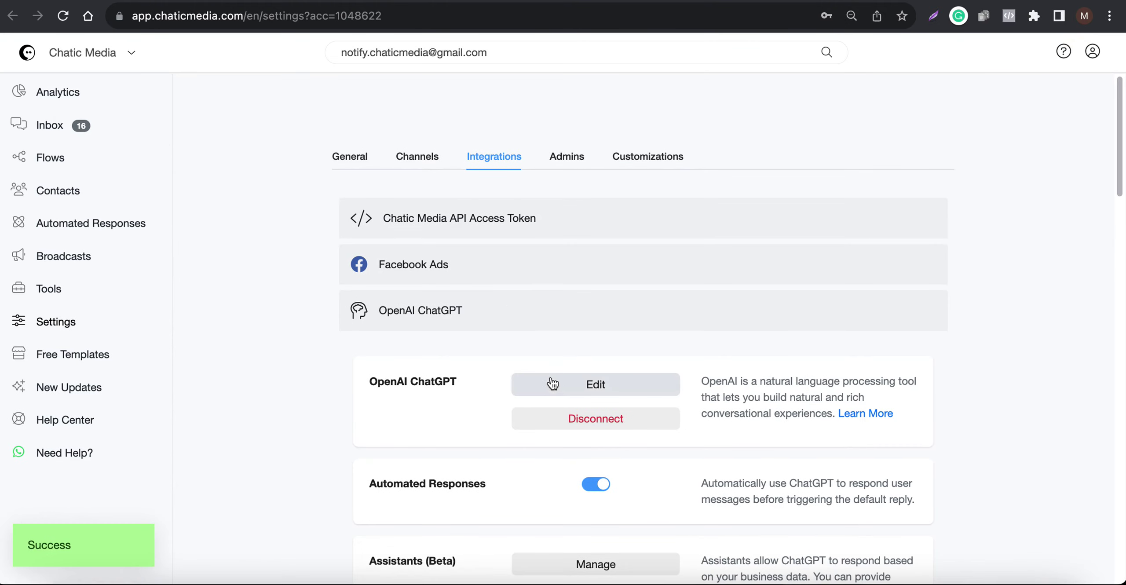
click(555, 373)
drag(705, 206, 706, 350)
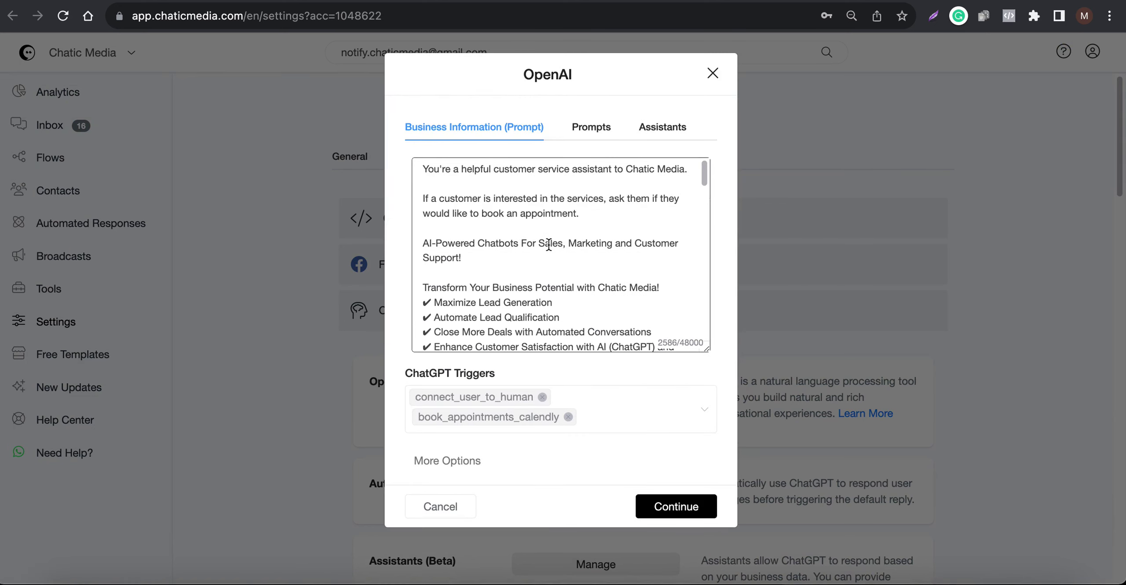